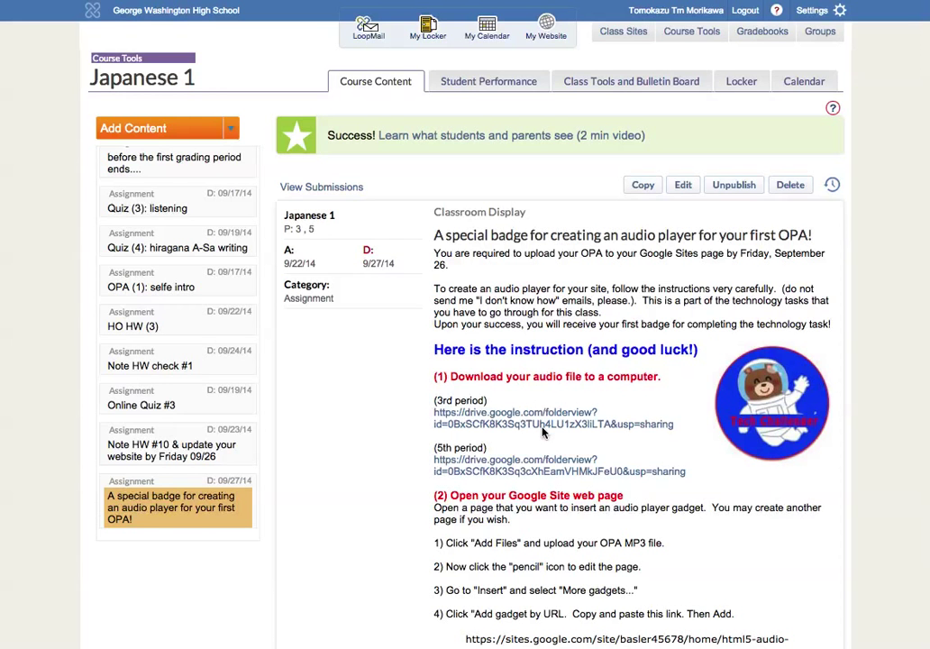
# Download the first student's MP3 from the 3rd period Google Drive folder to the Desktop and close the folder
pyautogui.scroll(-1, 543, 432)
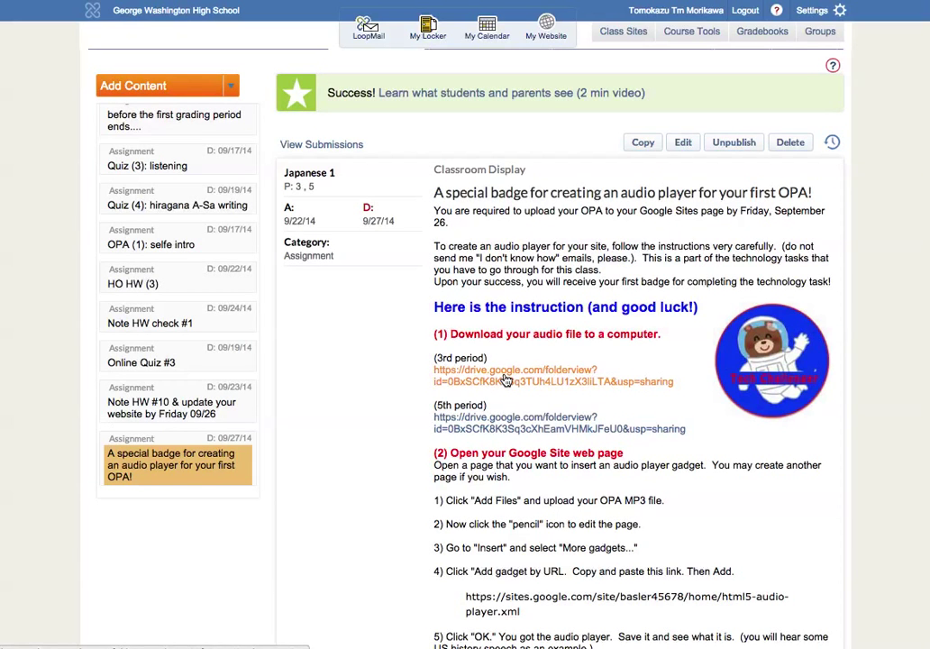
pyautogui.click(505, 380)
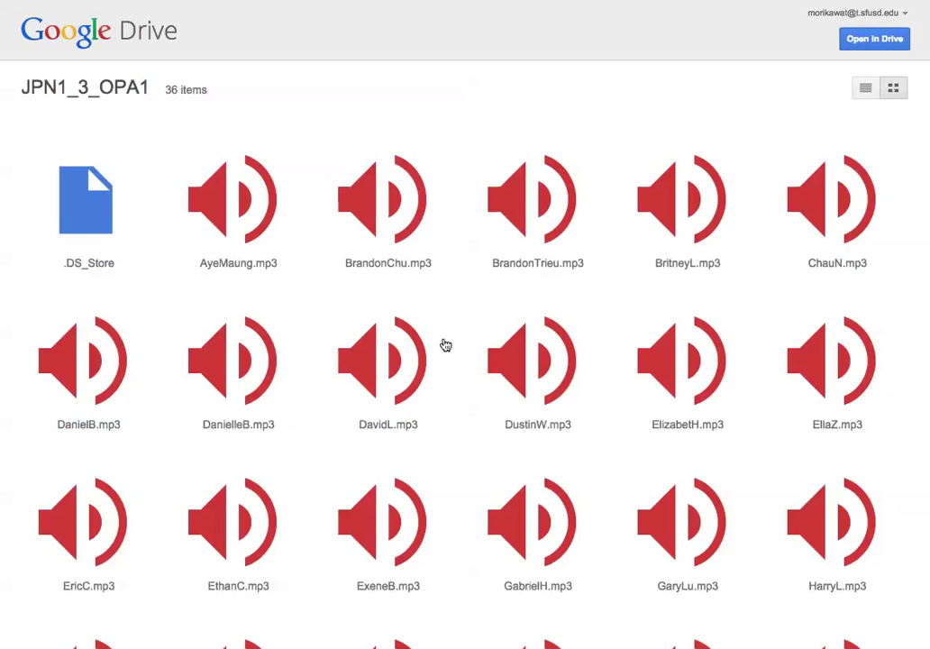
pyautogui.click(243, 222)
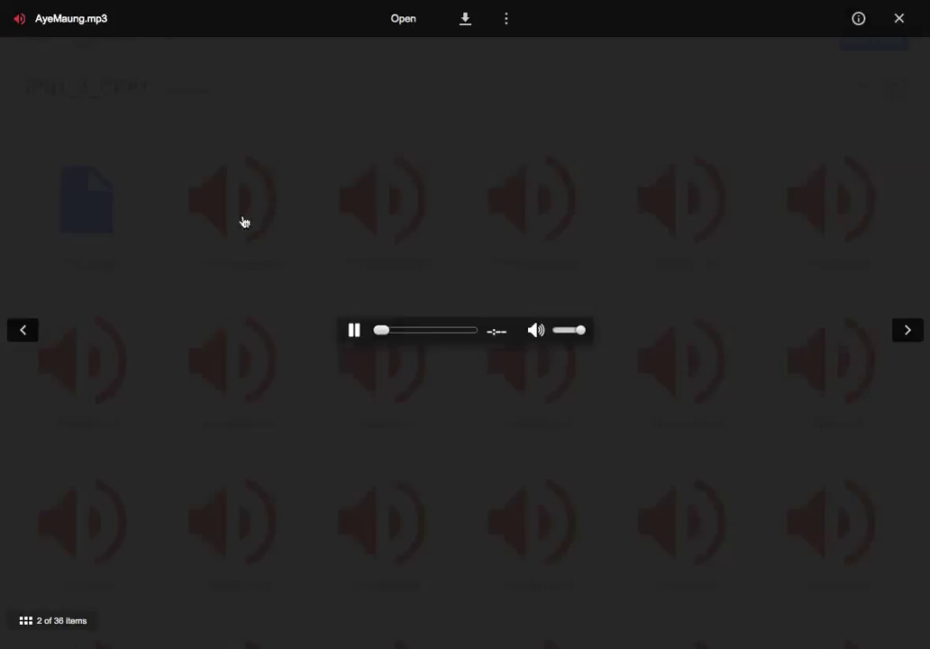
pyautogui.click(353, 331)
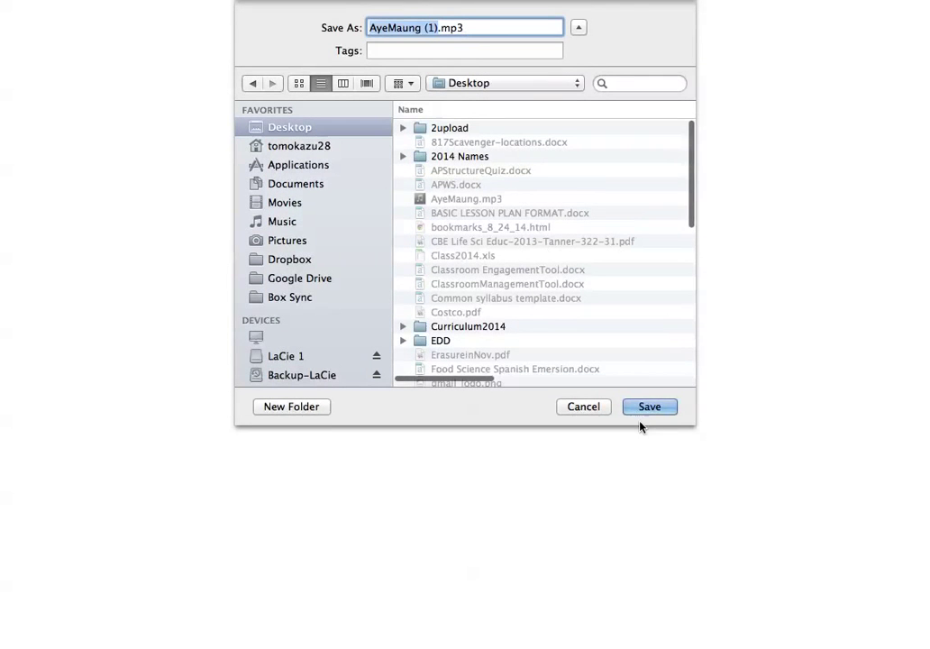
pyautogui.click(650, 406)
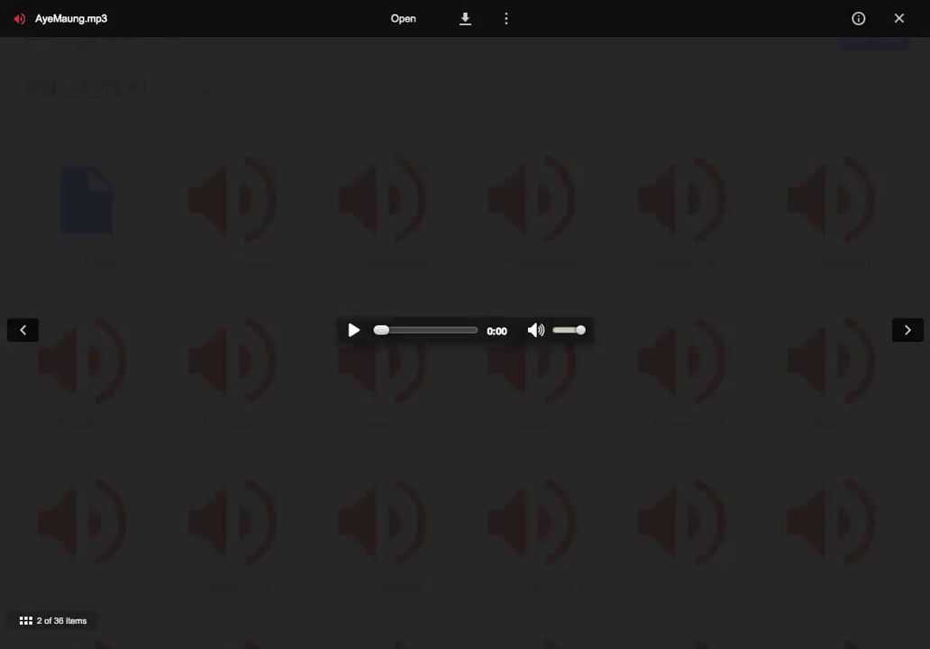
pyautogui.press('Escape')
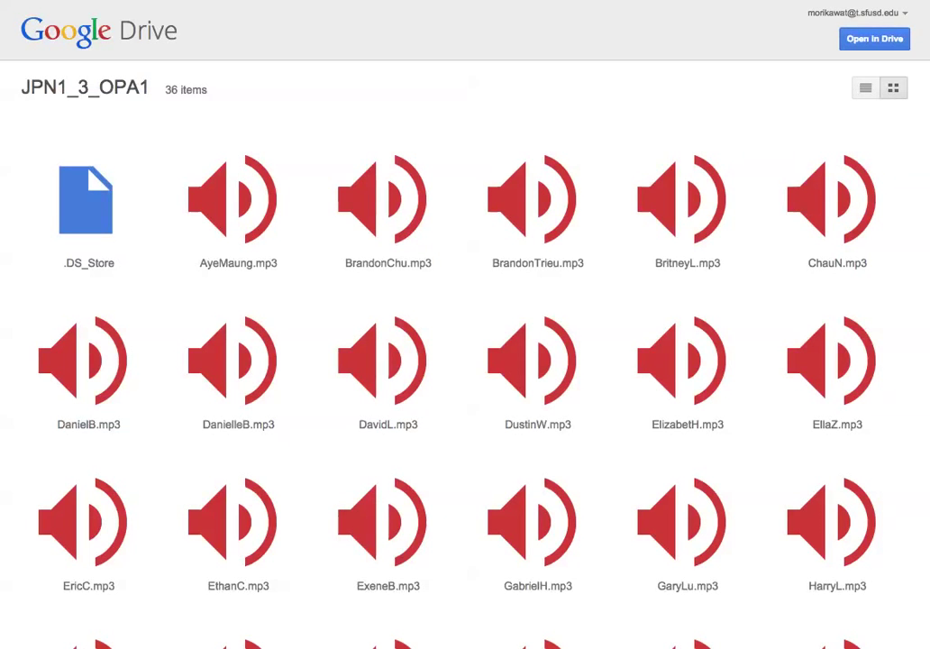
pyautogui.hotkey('ctrl', 'w')
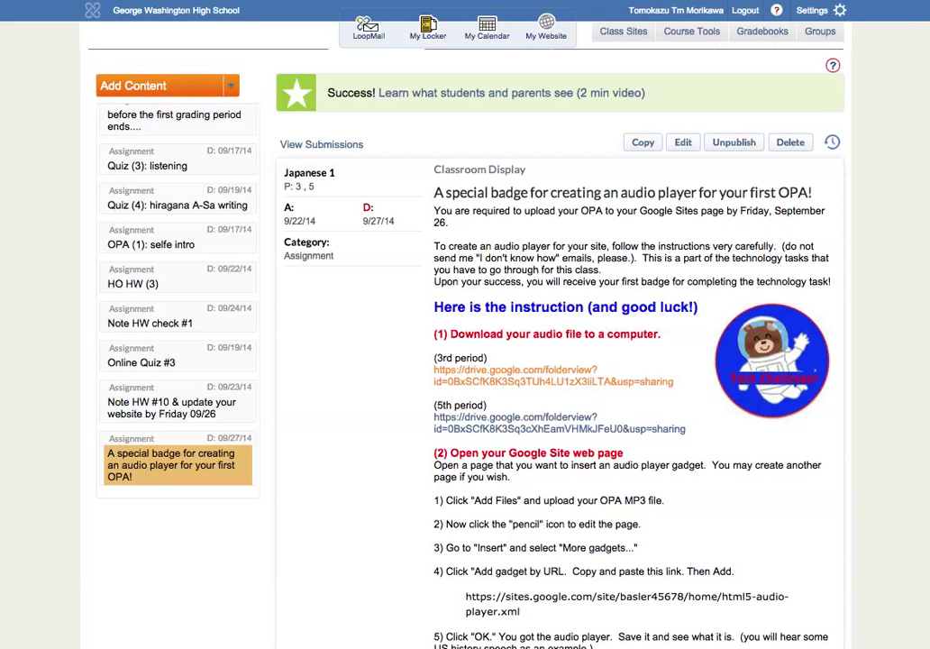
# Switch to the Google Site and upload the student's MP3 without "(1)" in its name from the Desktop to the Japanese page
pyautogui.hotkey('ctrl', 'Tab')
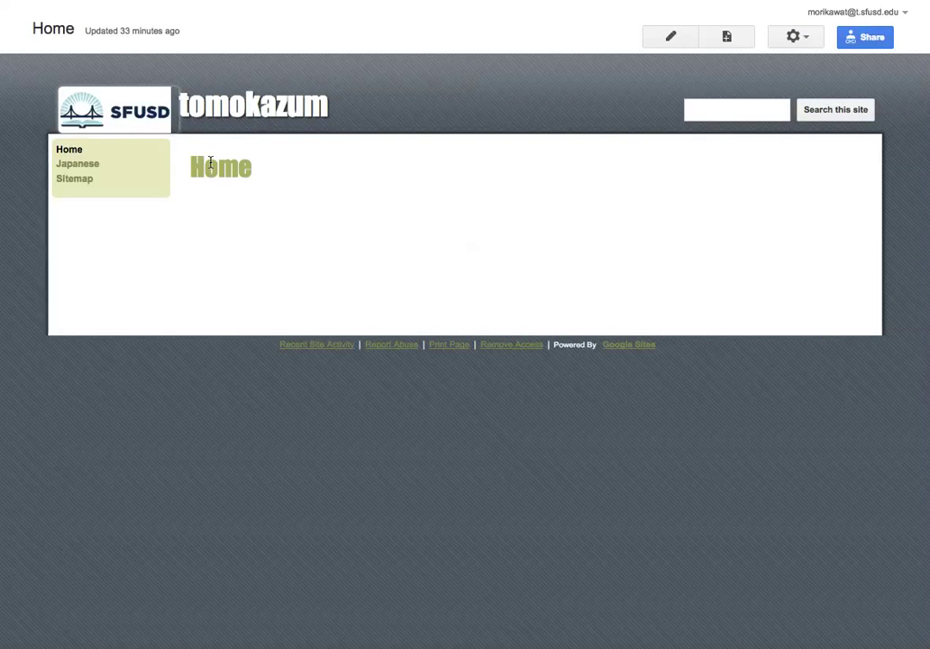
pyautogui.click(90, 171)
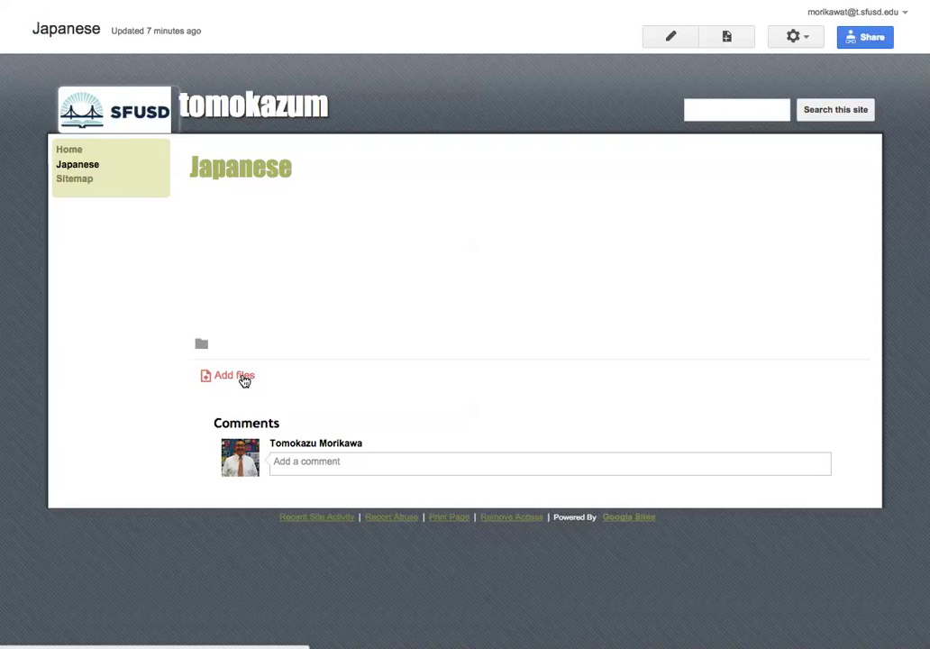
pyautogui.click(238, 379)
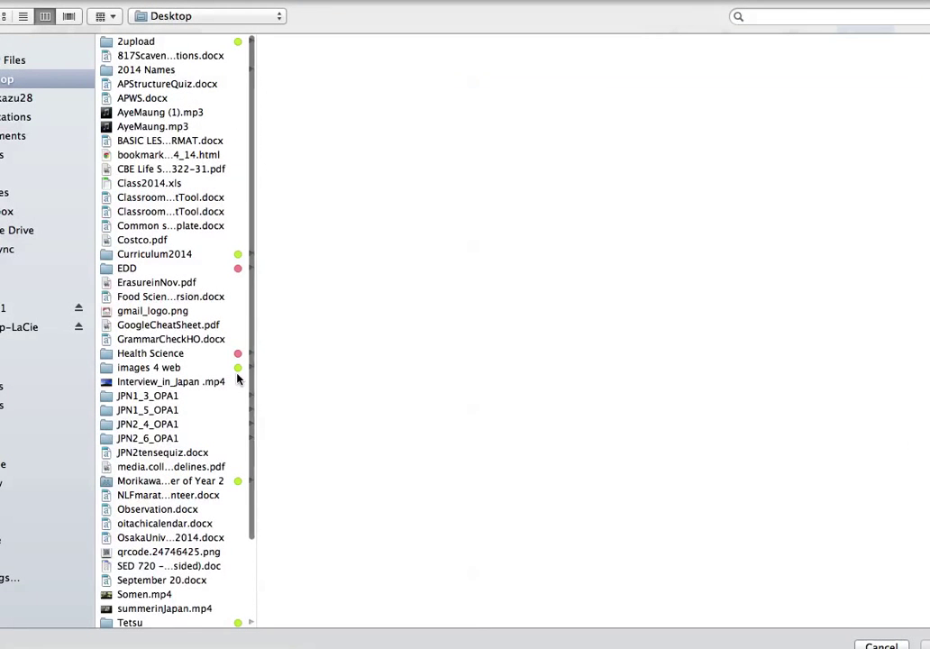
pyautogui.click(158, 128)
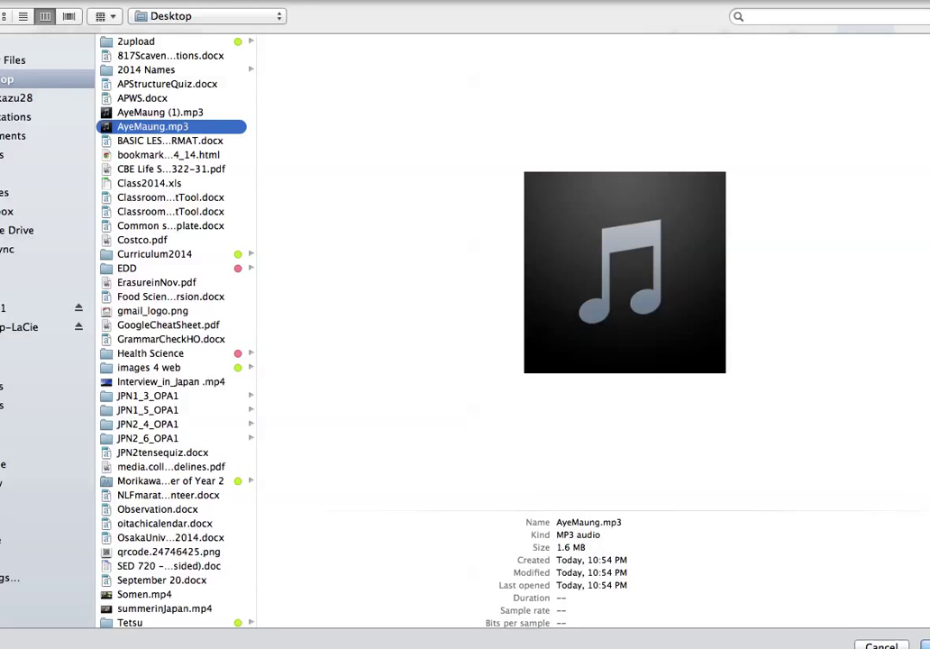
pyautogui.press('Return')
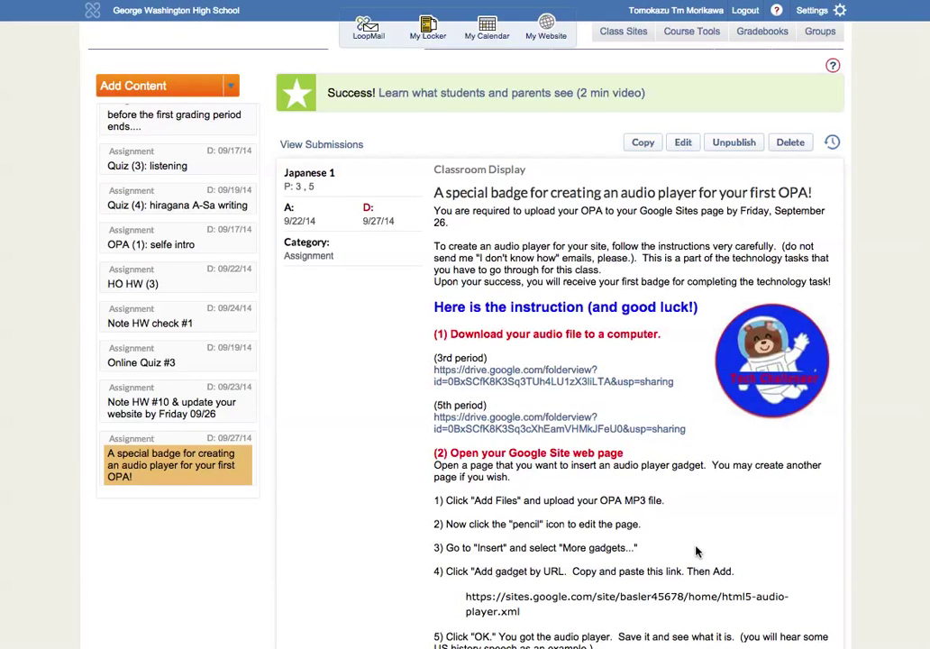
# Copy the html5-audio-player.xml link from the assignment instructions and start adding a gadget by URL to the Japanese page
pyautogui.scroll(-2, 697, 552)
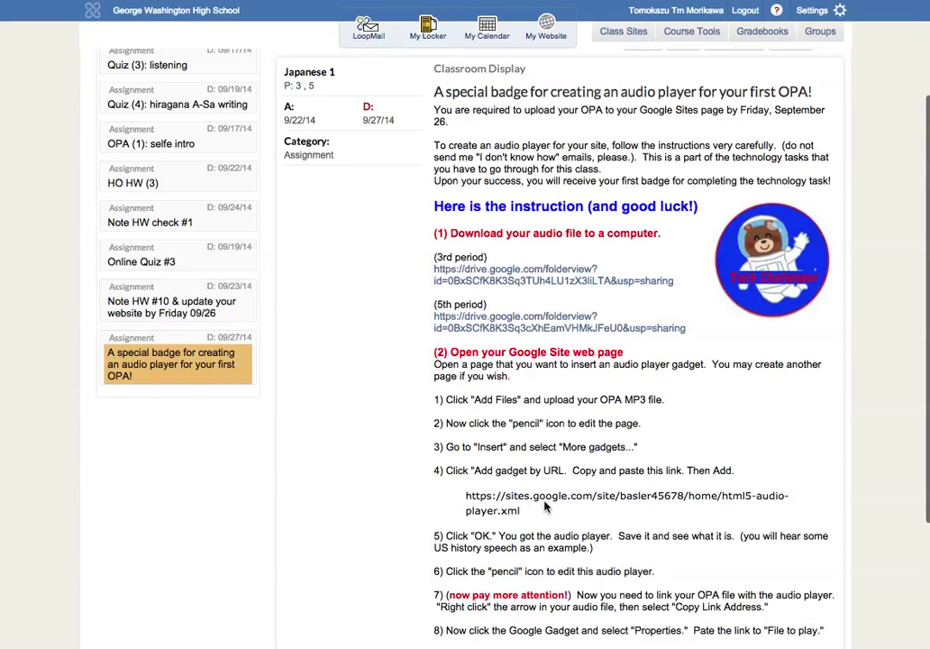
pyautogui.moveTo(521, 515); pyautogui.dragTo(461, 502)
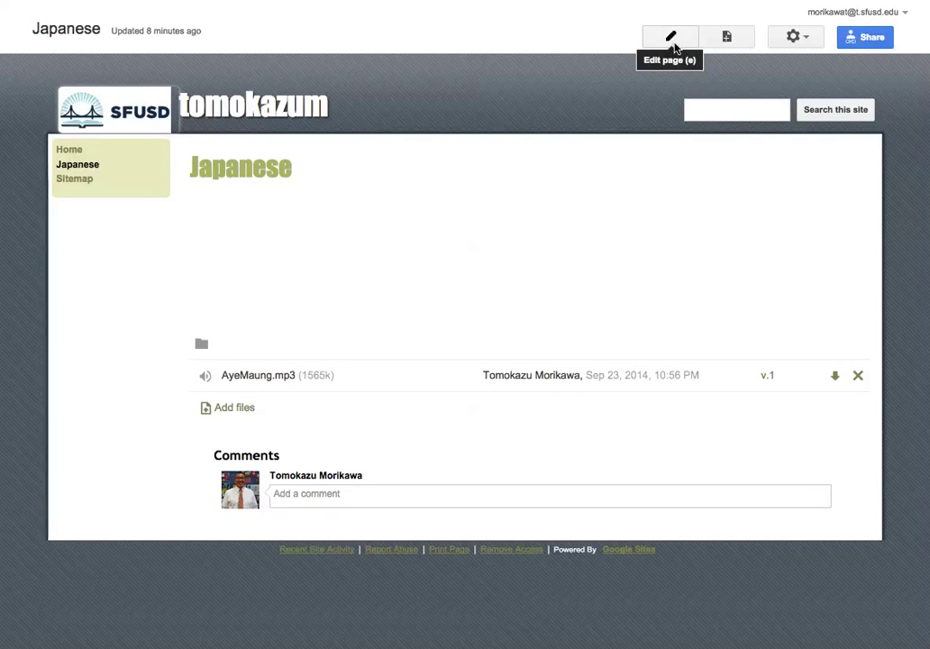
pyautogui.click(670, 40)
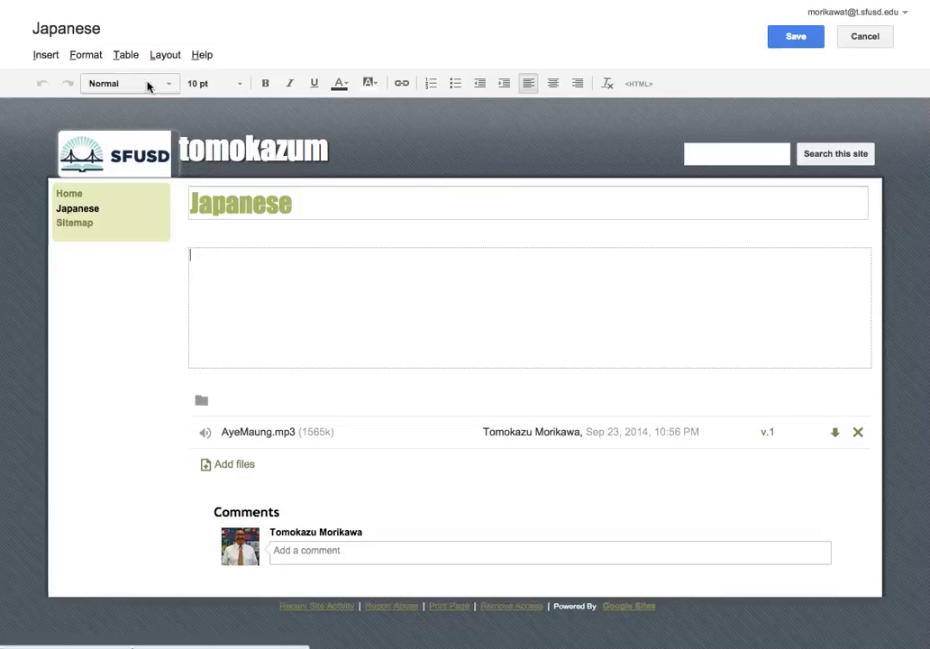
pyautogui.click(42, 61)
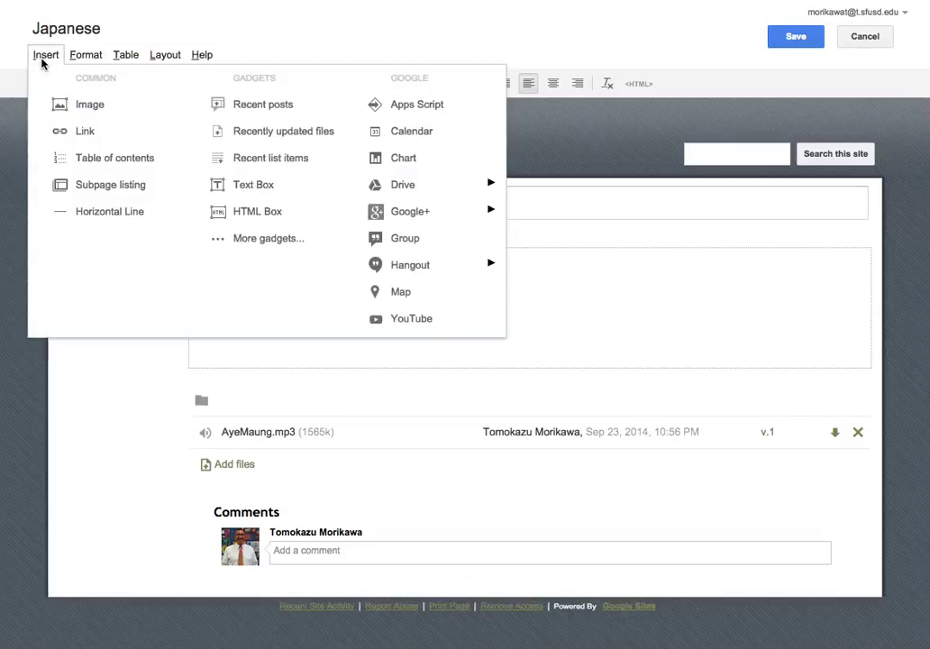
pyautogui.click(259, 241)
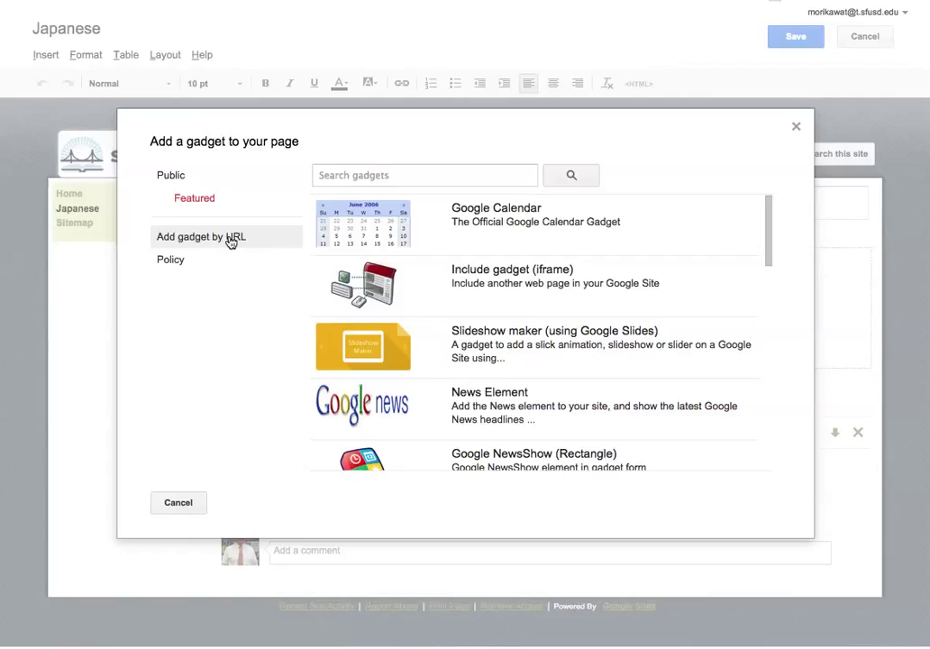
pyautogui.click(230, 239)
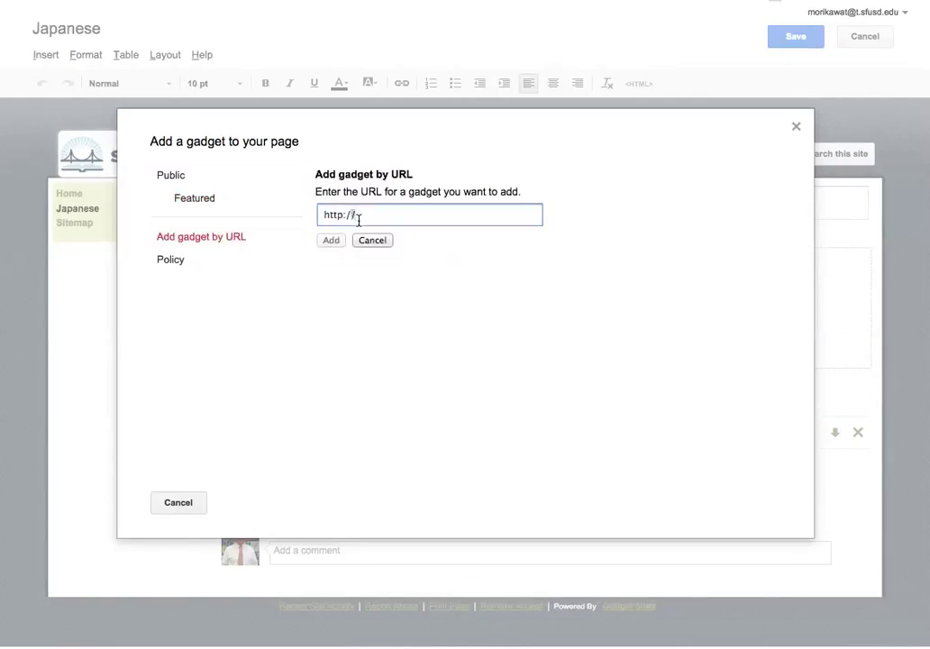
# Replace the default gadget address with the copied audio player URL and add the gadget with its default settings
pyautogui.press('BackSpace')
pyautogui.press('BackSpace')
pyautogui.press('BackSpace')
pyautogui.press('BackSpace')
pyautogui.press('BackSpace')
pyautogui.press('super+v')
pyautogui.click(331, 240)
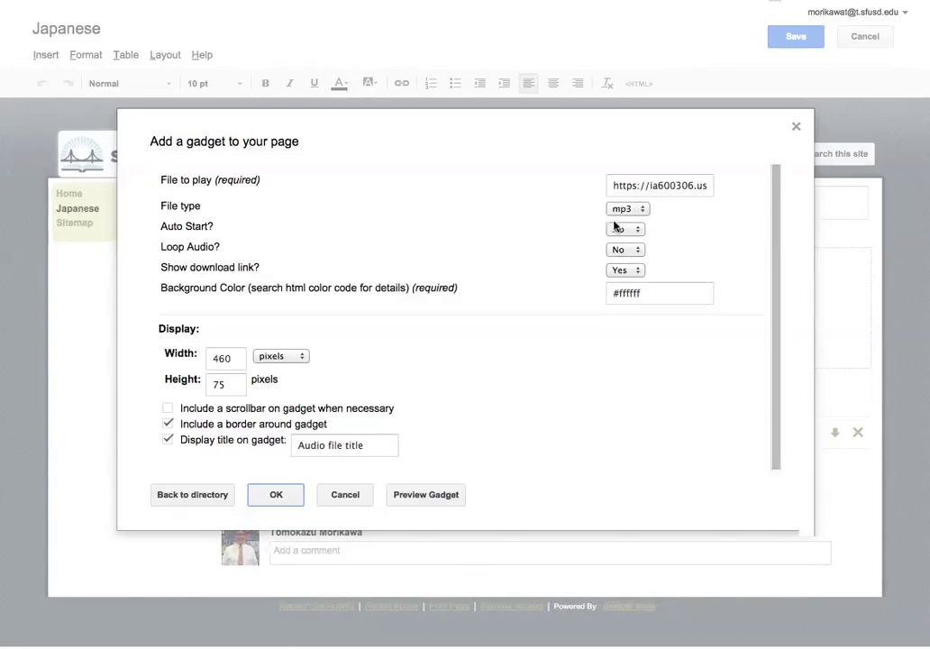
pyautogui.click(276, 497)
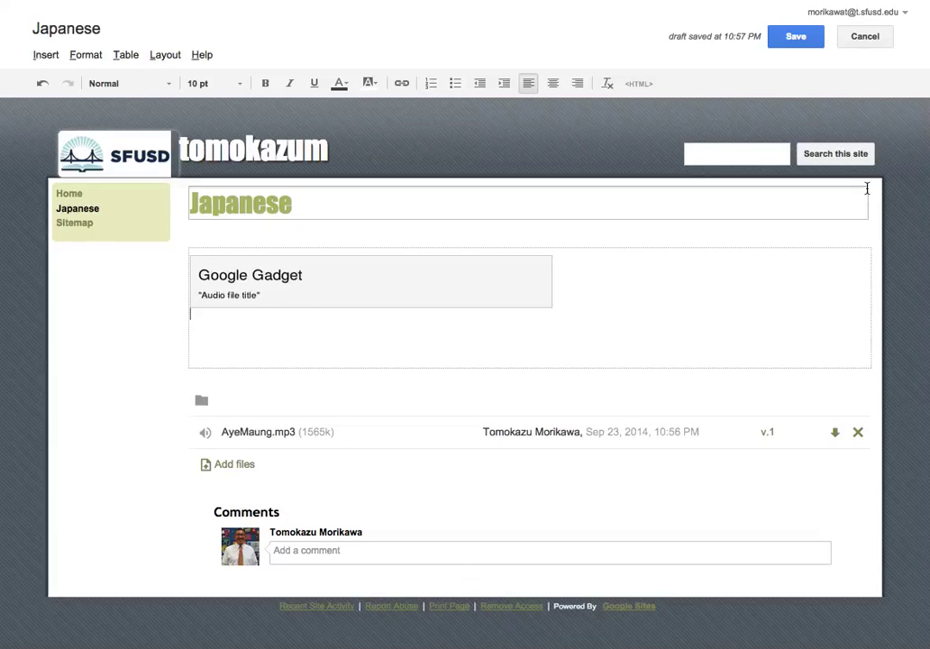
# Save the Japanese page and briefly play the audio player's sample recording, then pause it
pyautogui.click(794, 38)
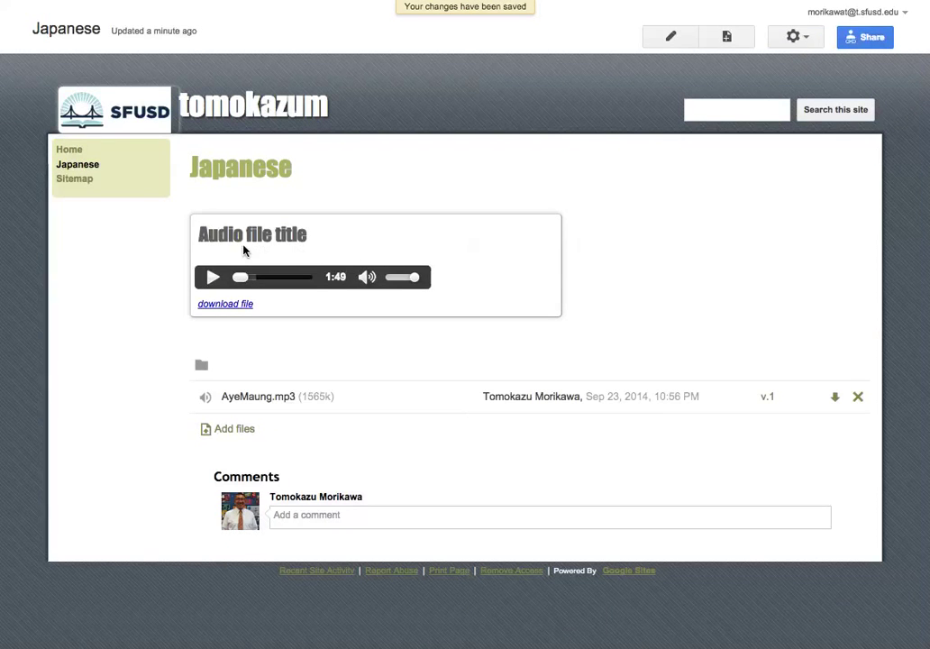
pyautogui.click(212, 279)
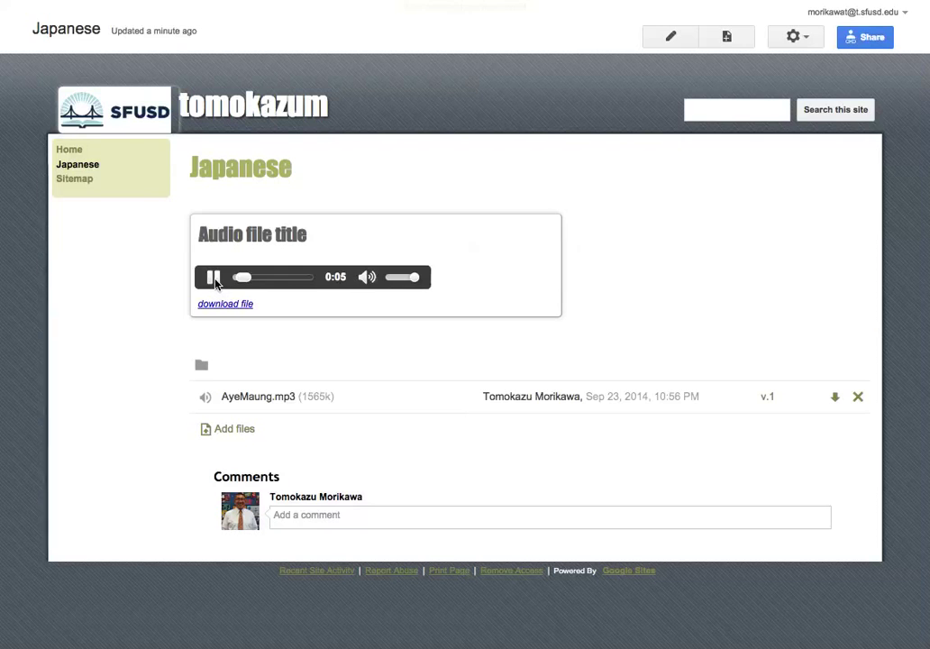
pyautogui.click(213, 280)
# Copy the uploaded MP3's download link address and paste it as the audio gadget's File to play
pyautogui.rightClick(836, 399)
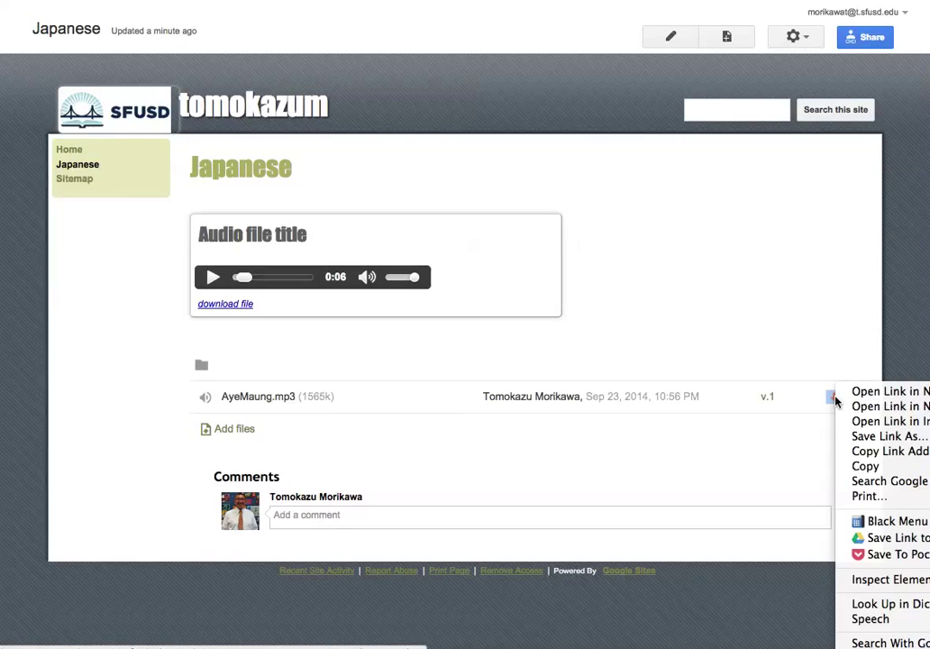
pyautogui.click(881, 460)
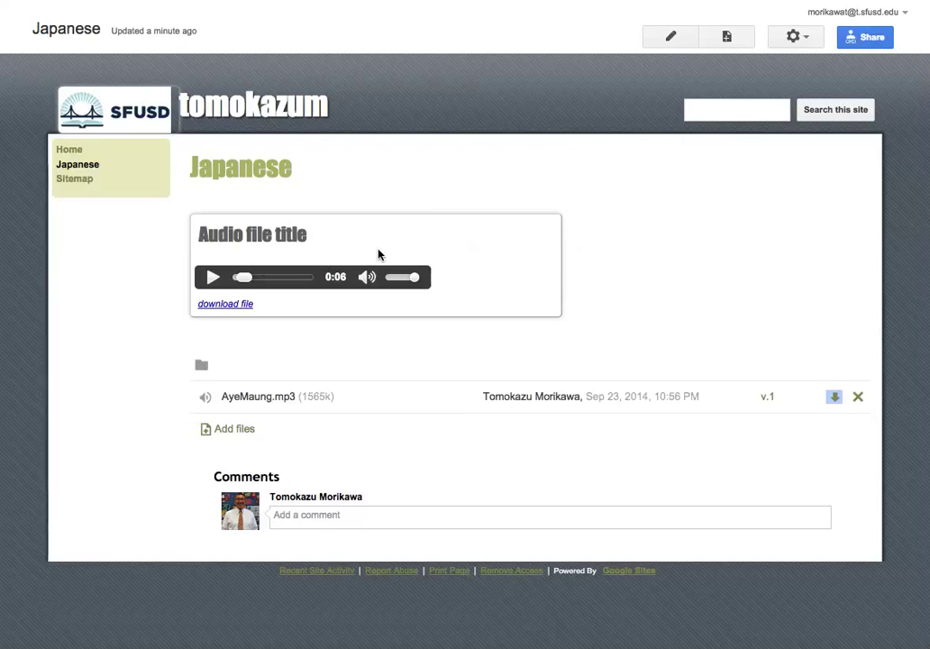
pyautogui.click(670, 38)
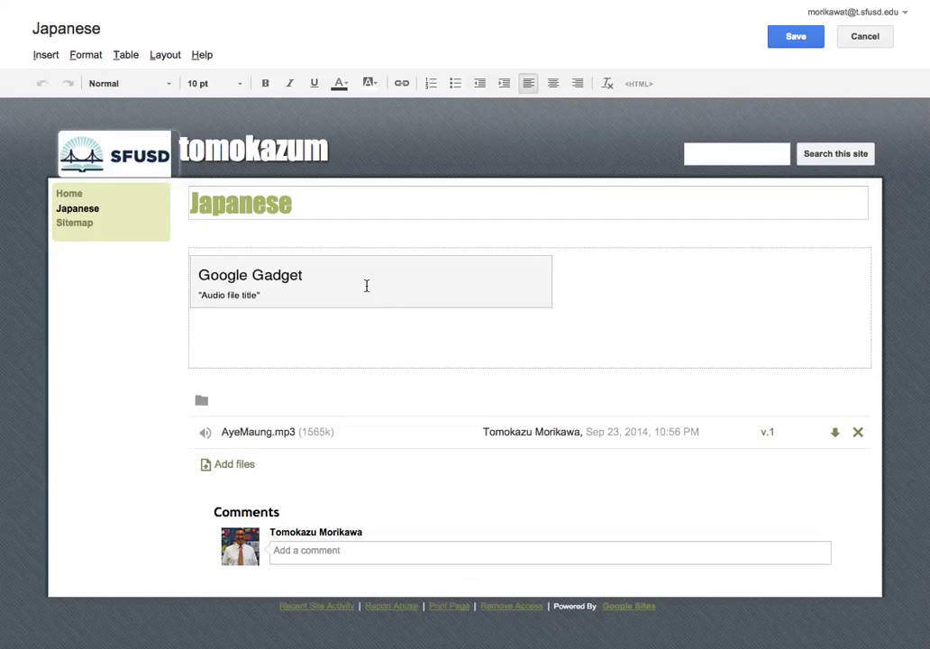
pyautogui.click(366, 285)
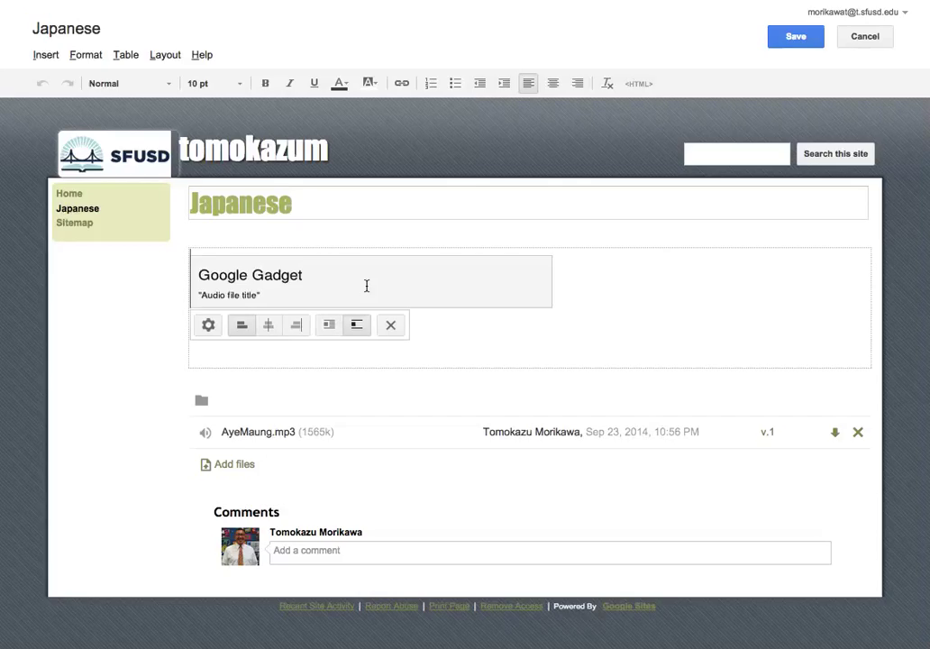
pyautogui.click(208, 326)
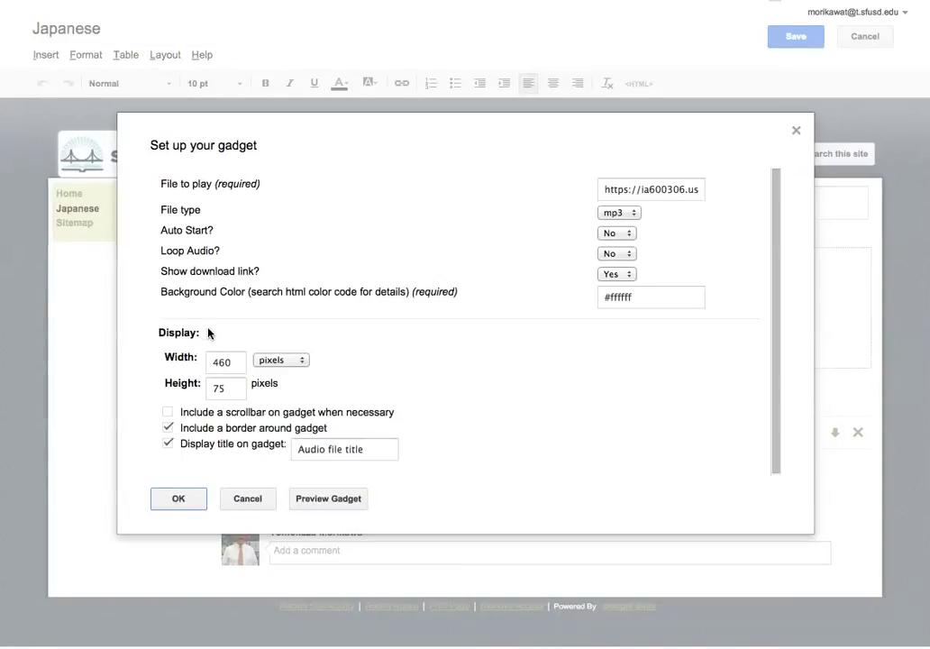
pyautogui.tripleClick(653, 189)
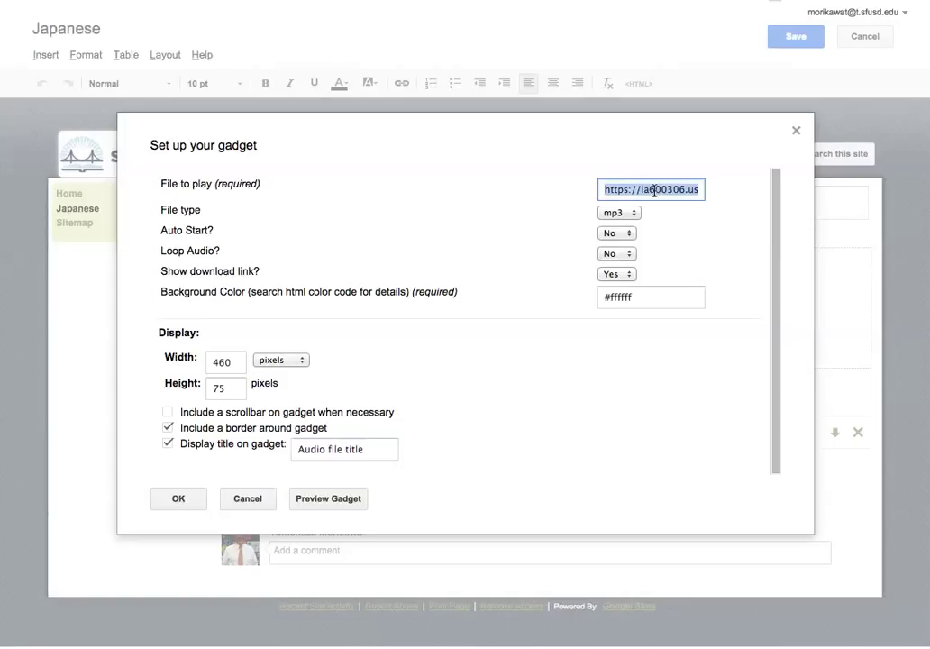
pyautogui.press('super+v')
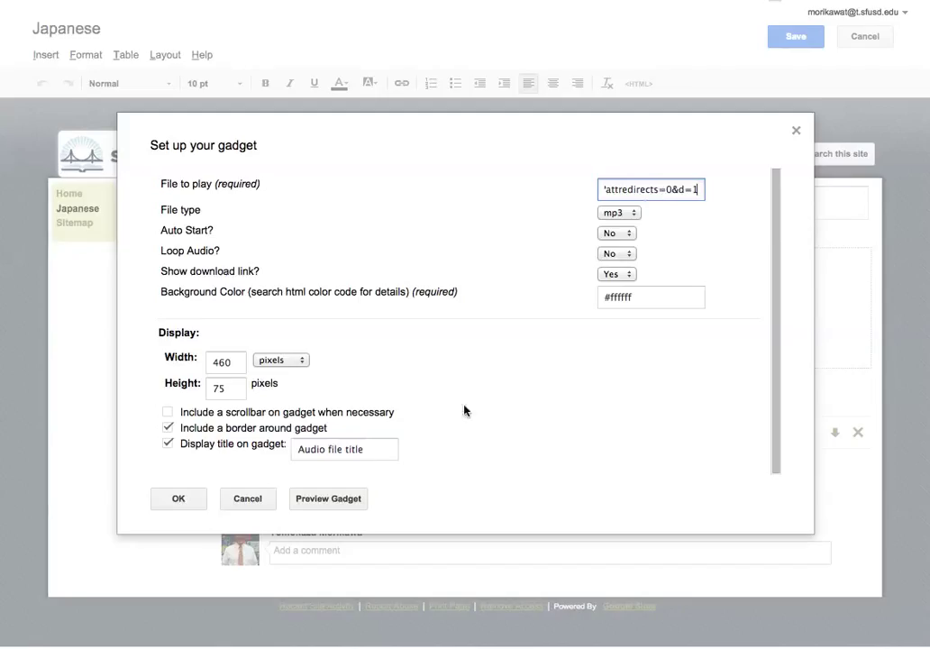
# Set the audio gadget's display title to "MY FIRST OPA" and apply the gadget settings
pyautogui.moveTo(384, 450); pyautogui.dragTo(290, 454)
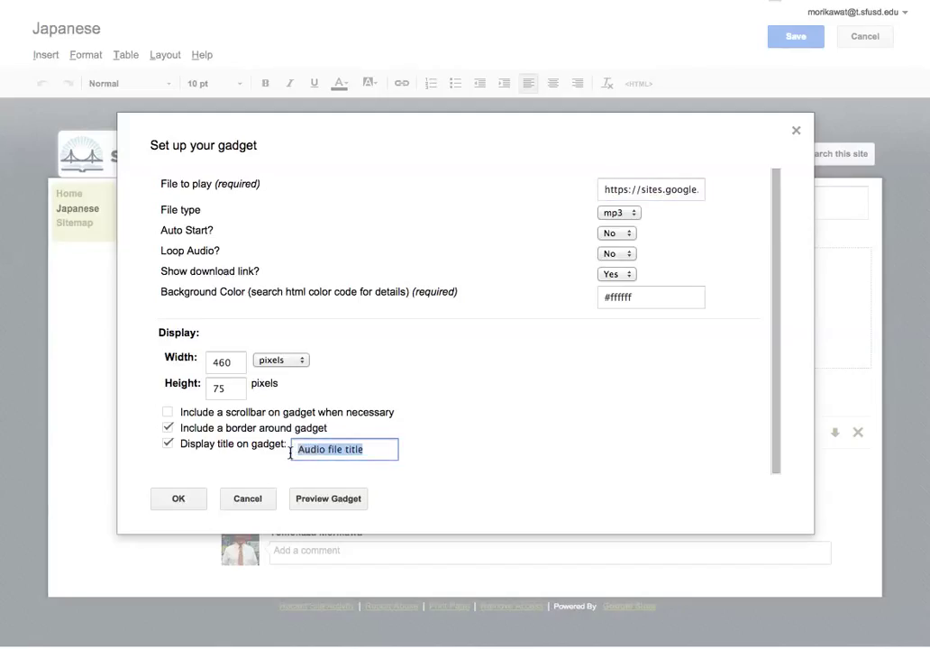
pyautogui.write('MY')
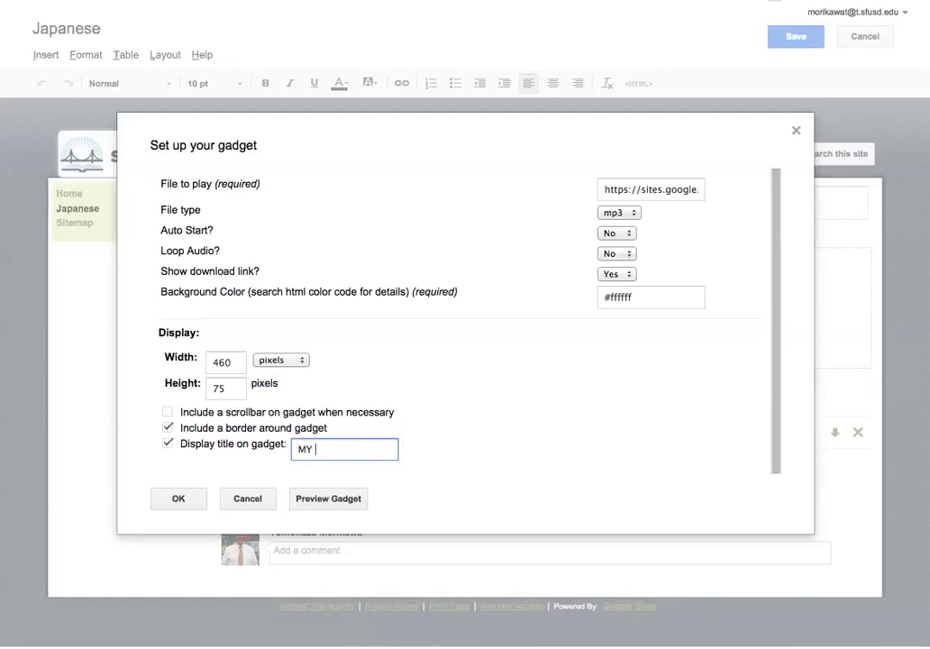
pyautogui.write(' FIRST OPA')
pyautogui.click(184, 502)
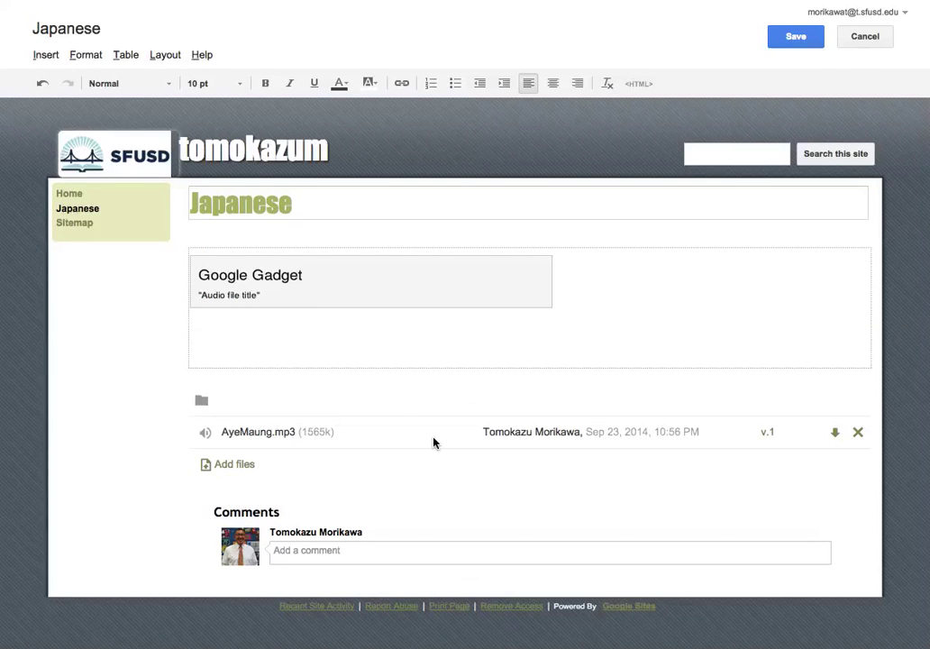
# Save the Japanese page and test the MY FIRST OPA player by starting and pausing playback
pyautogui.click(797, 41)
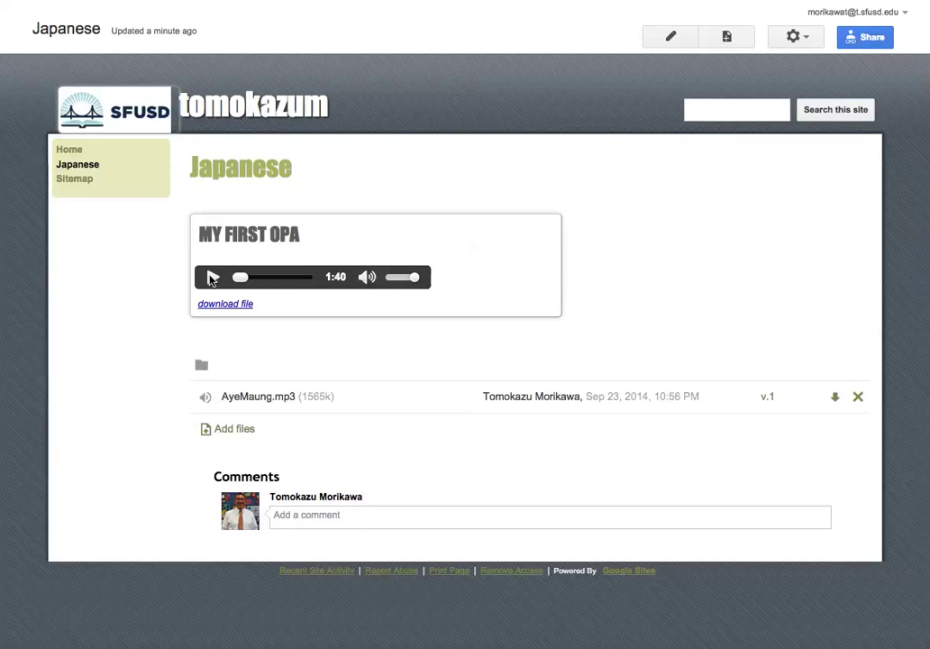
pyautogui.click(212, 277)
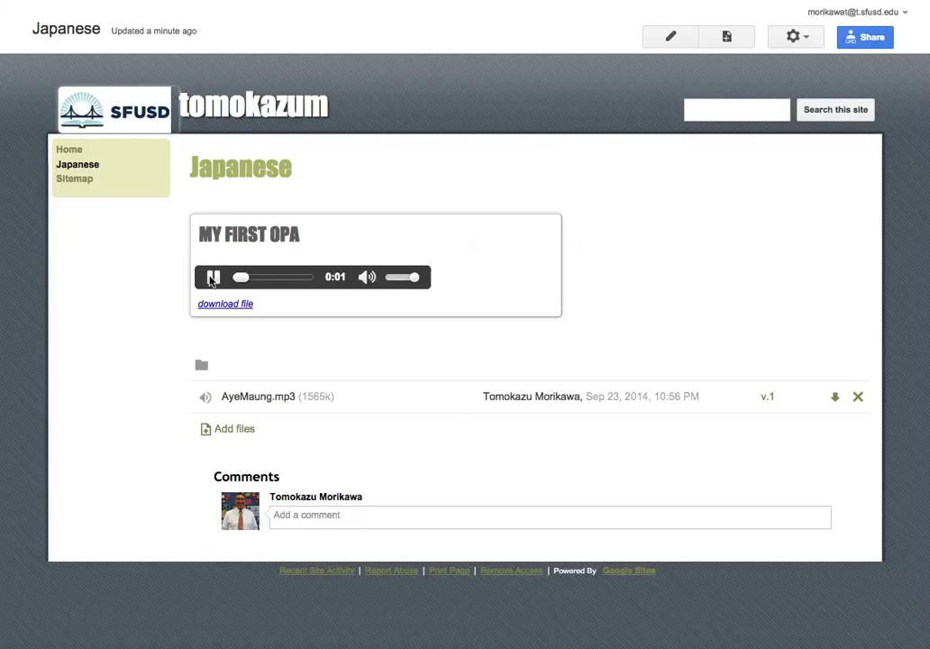
pyautogui.click(213, 278)
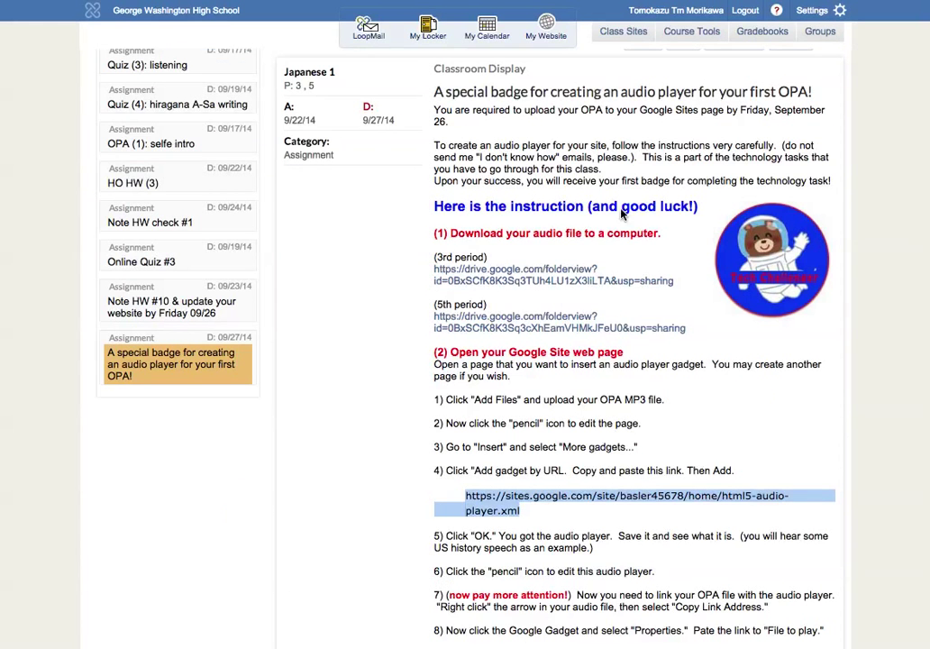
# Review the audio player assignment's instructions, from downloading the audio file through the final playback check, and its badge
pyautogui.scroll(-1, 621, 419)
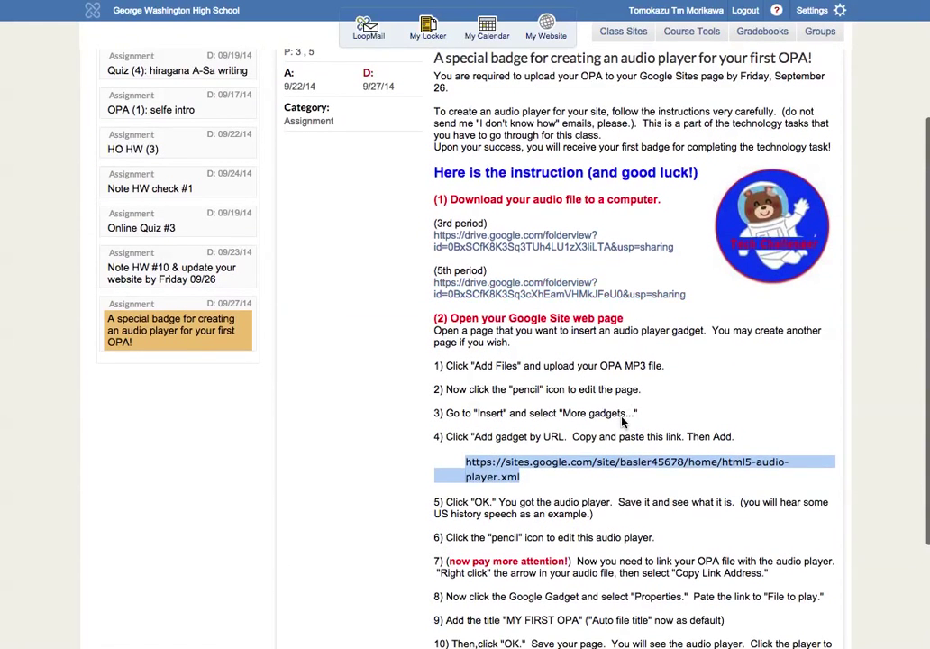
pyautogui.click(620, 419)
pyautogui.scroll(-1, 618, 421)
pyautogui.scroll(4, 618, 421)
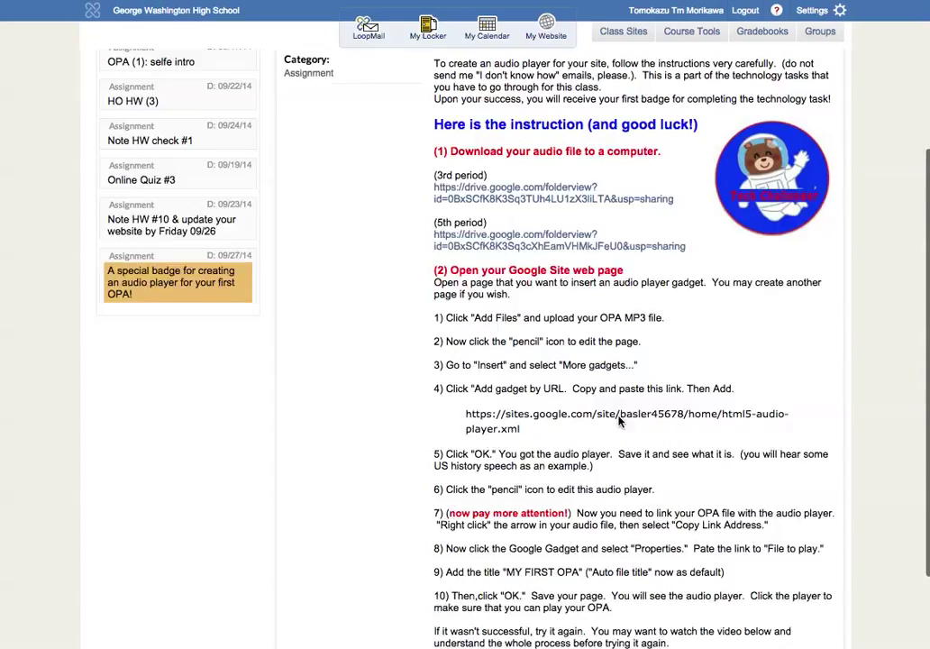
pyautogui.scroll(-5, 618, 421)
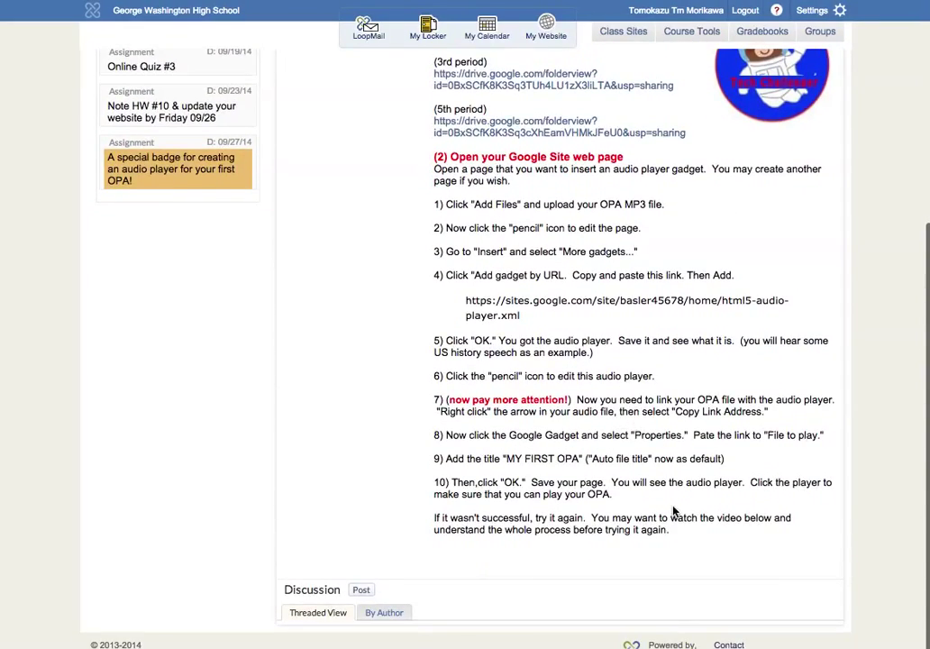
pyautogui.scroll(1, 672, 511)
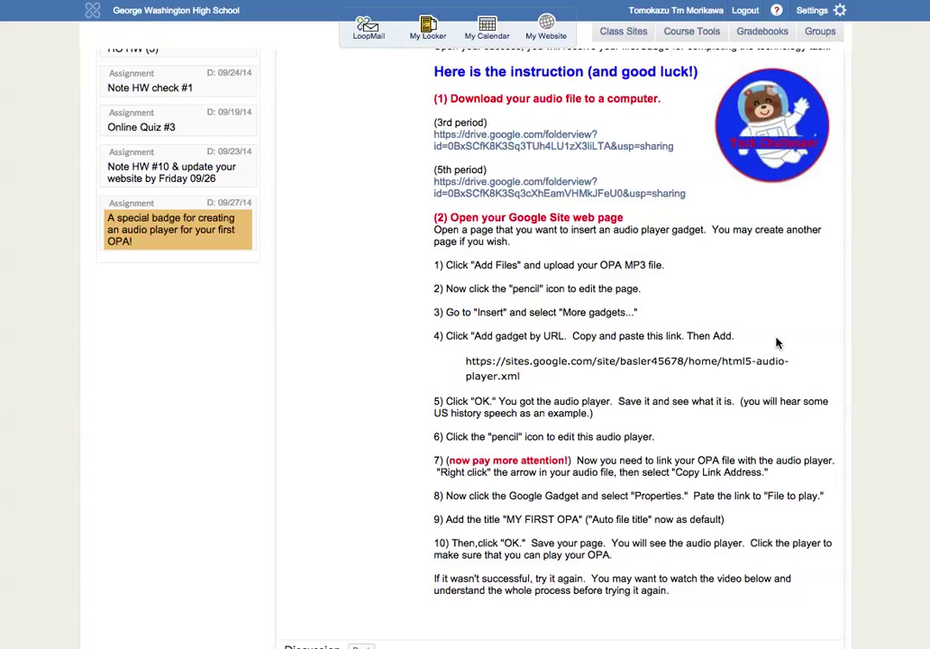
pyautogui.scroll(1, 773, 375)
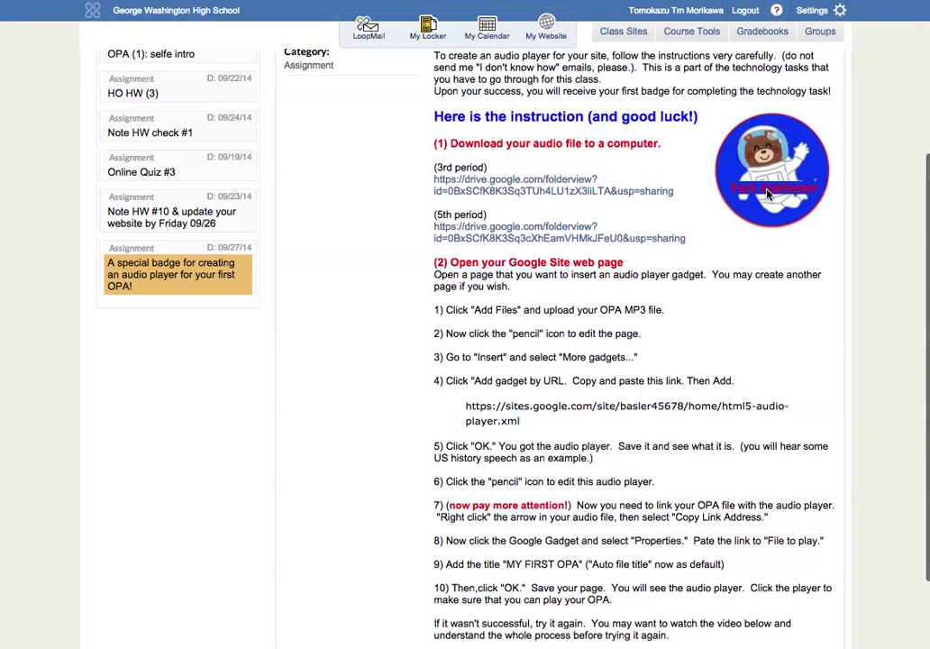
pyautogui.scroll(-2, 669, 440)
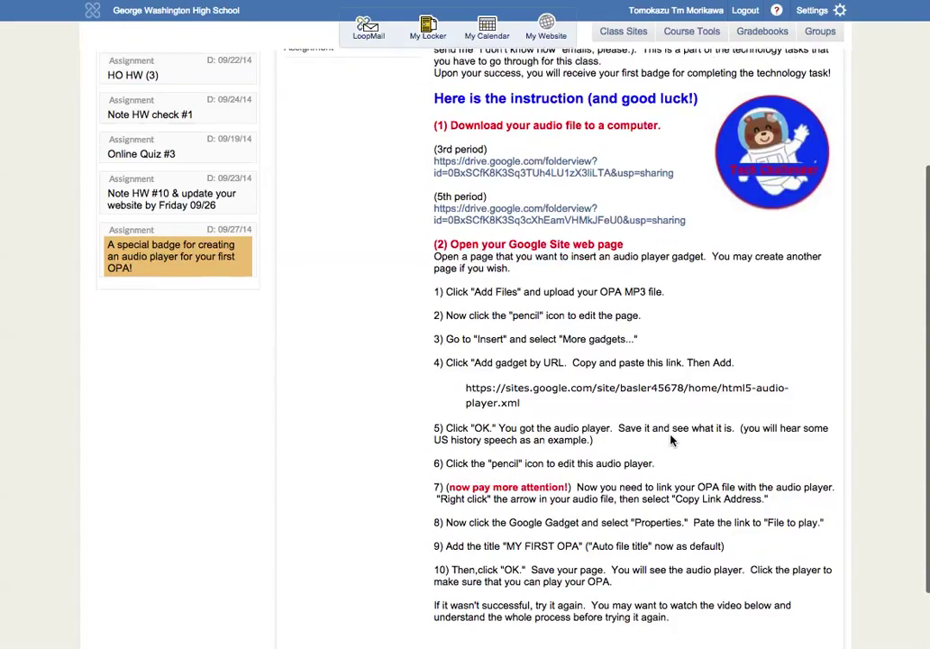